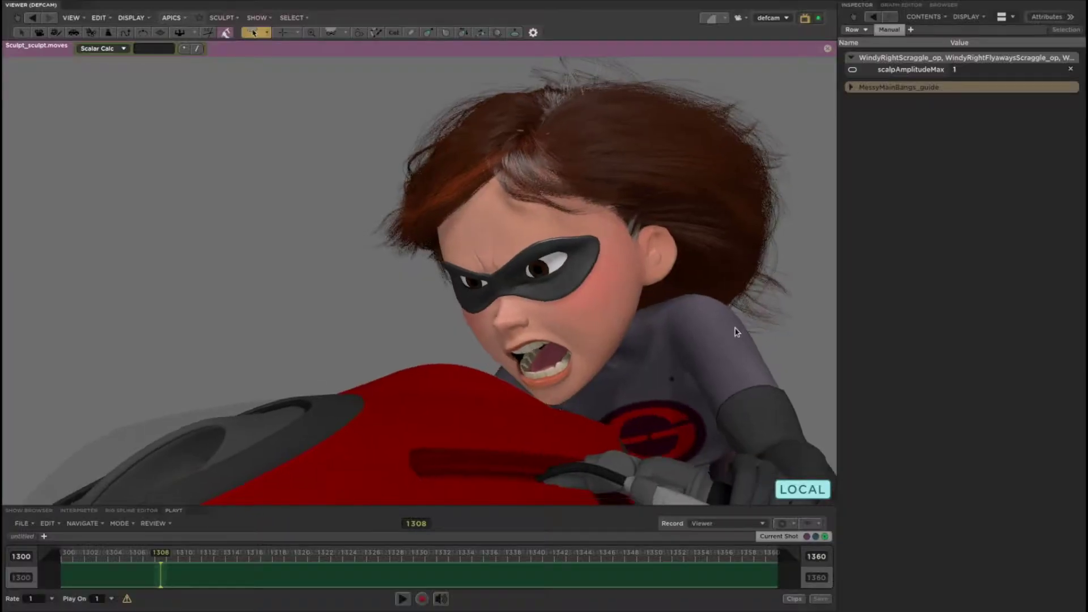
Try higher scalpAmplitudeMax values on the windy scraggle operators, and restore the value to 1
middle_drag(735, 331, 1, 368)
middle_drag(584, 307, 548, 303)
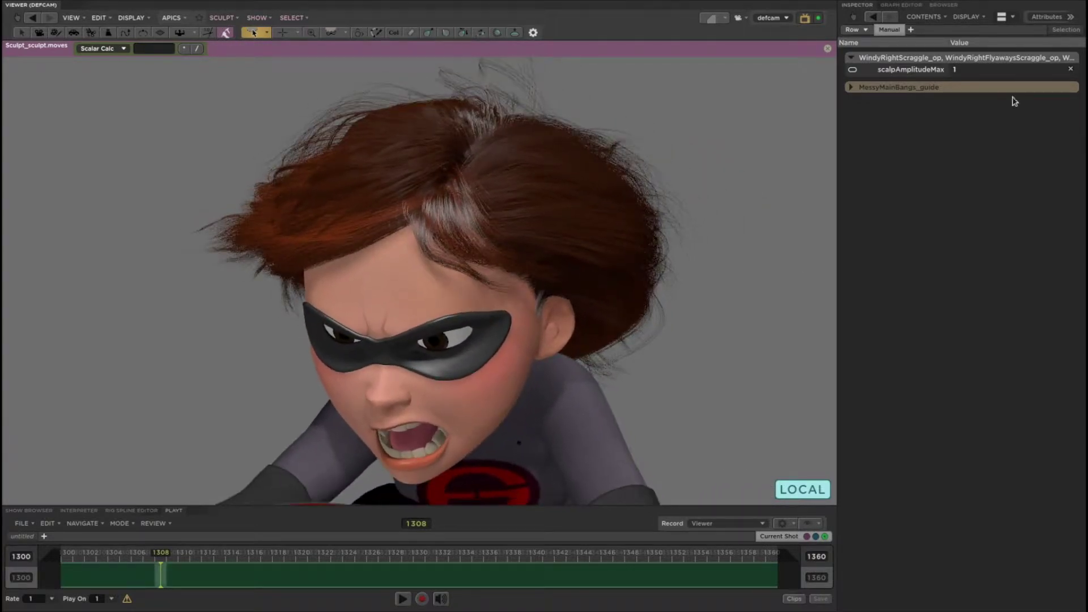
click(992, 70)
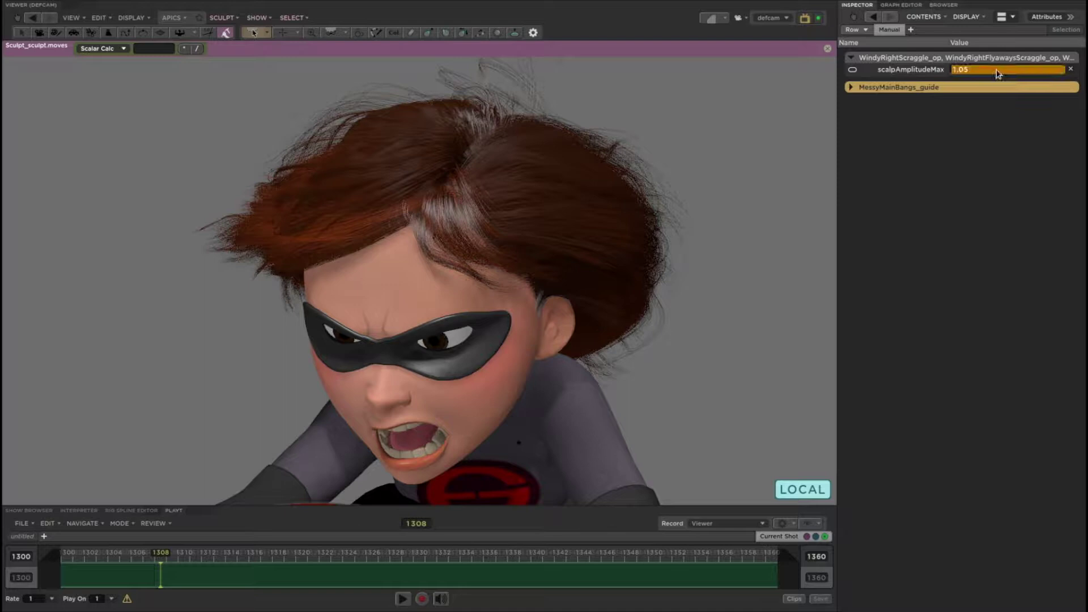
mouse_move(1020, 72)
mouse_down()
mouse_move(1068, 70)
mouse_move(1025, 72)
mouse_up()
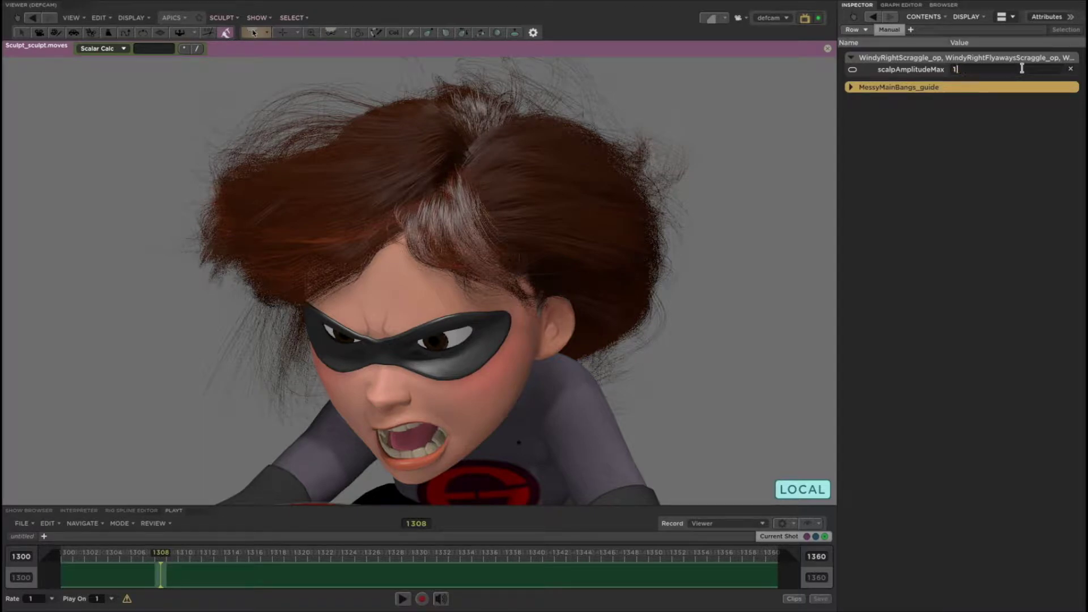
key(Return)
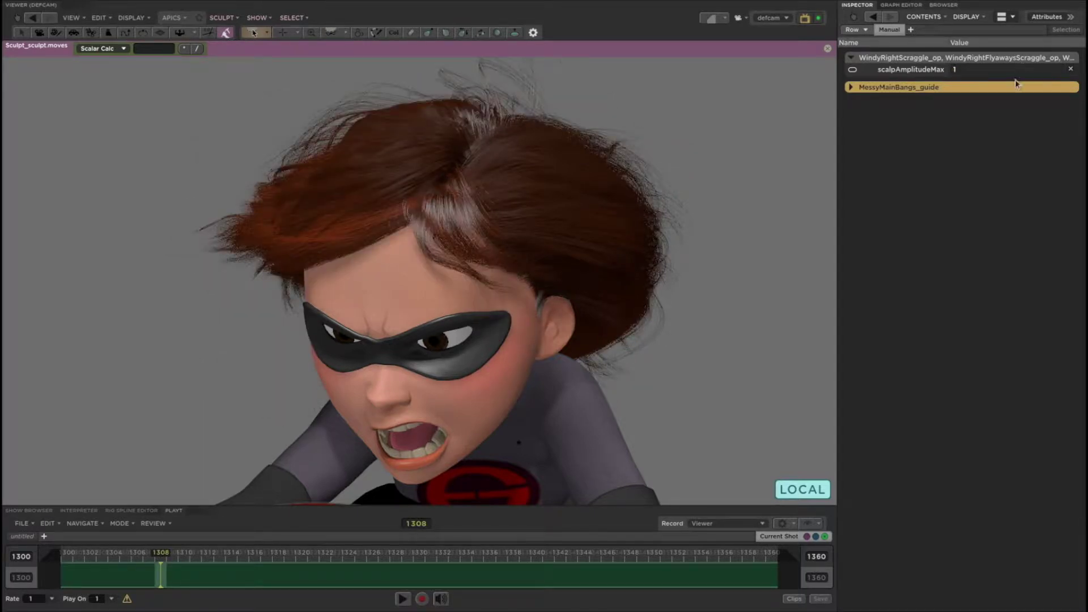
Reshape the loose bangs at the forehead by shifting their guide curve control slightly up and toward the ear
right_drag(728, 312, 787, 315)
right_drag(680, 383, 679, 407)
mouse_move(517, 289)
mouse_down()
mouse_move(483, 268)
mouse_move(465, 297)
mouse_up()
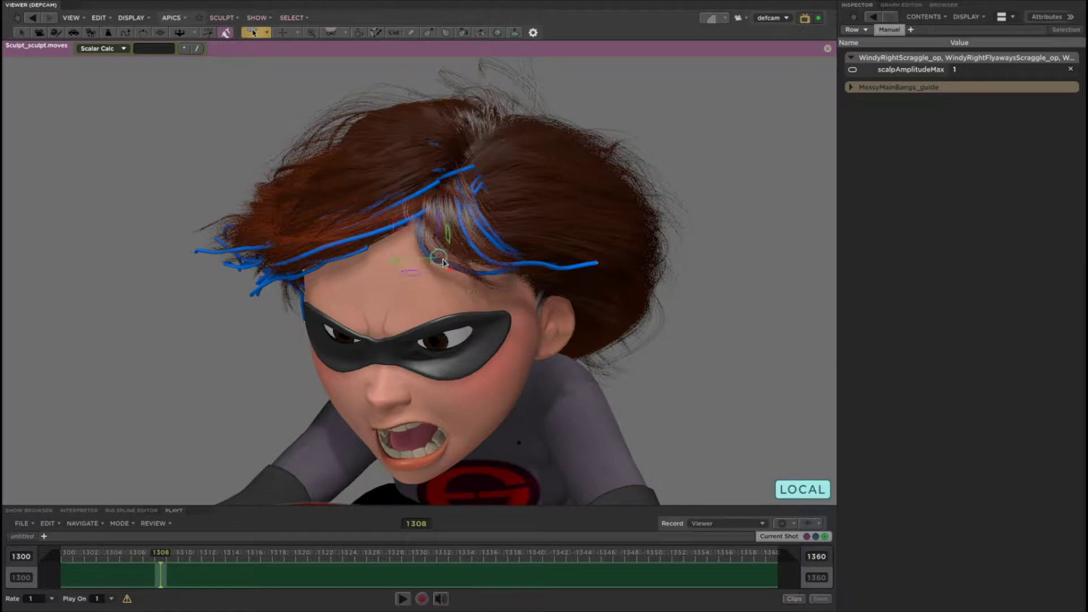
mouse_move(441, 261)
mouse_down()
mouse_move(422, 273)
mouse_move(453, 254)
mouse_up()
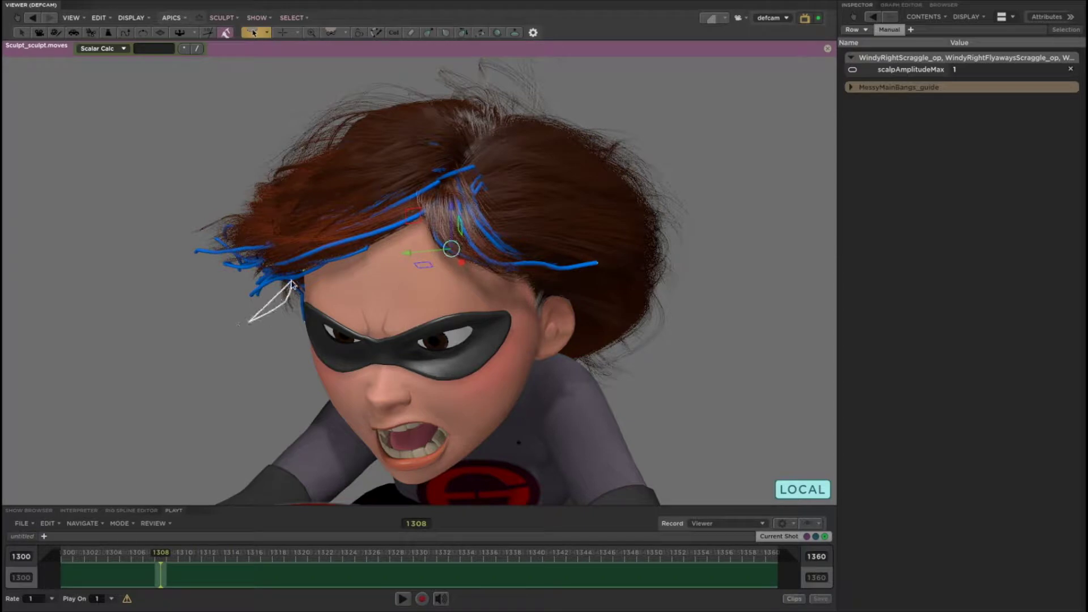
mouse_move(291, 283)
mouse_down()
mouse_move(159, 203)
mouse_move(202, 356)
mouse_move(255, 279)
mouse_move(237, 250)
mouse_move(220, 252)
mouse_move(250, 256)
mouse_up()
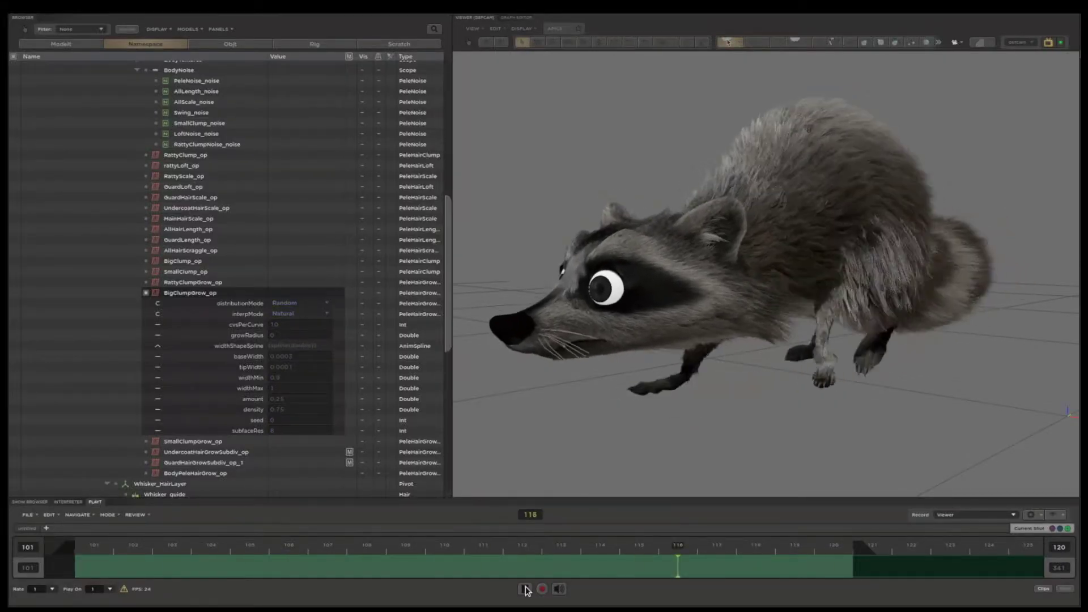
Stop the raccoon's walk playback and examine the clumped fur on its underside up close
click(525, 590)
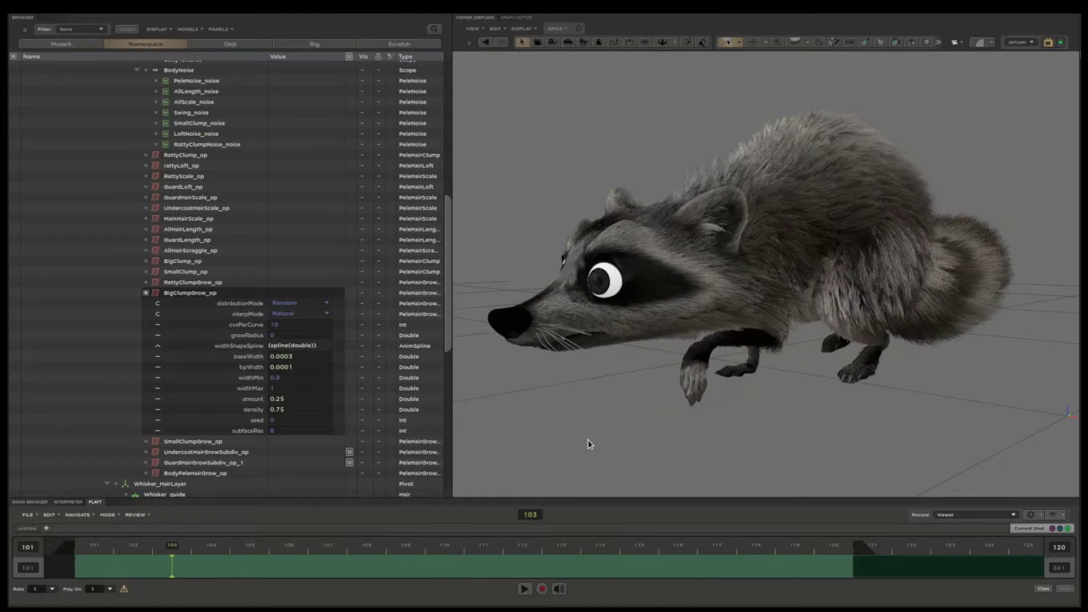
middle_drag(587, 439, 855, 245)
right_drag(855, 245, 914, 232)
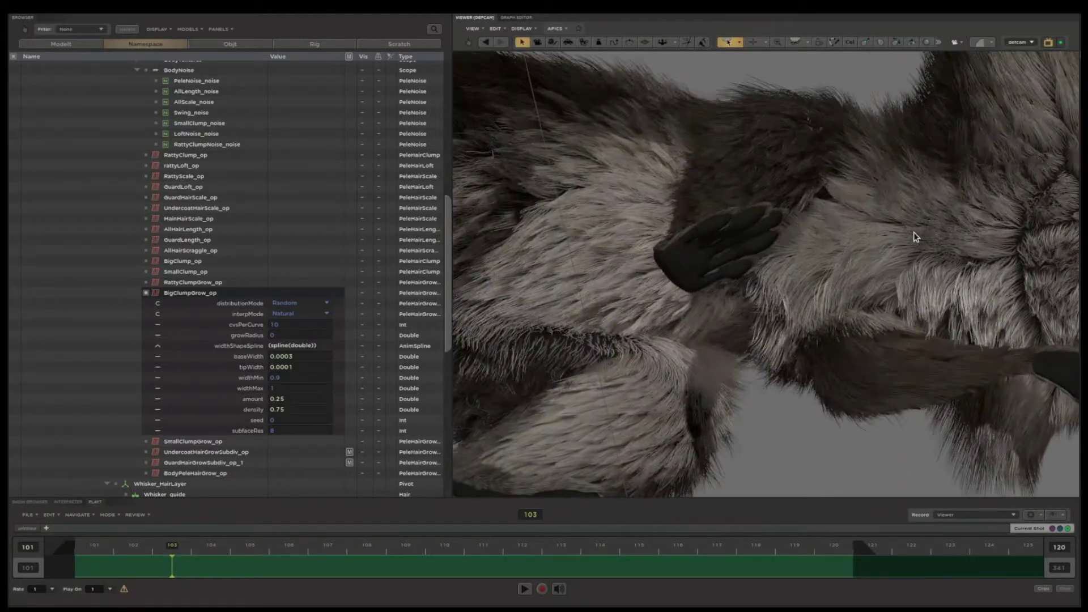
middle_drag(914, 233, 845, 252)
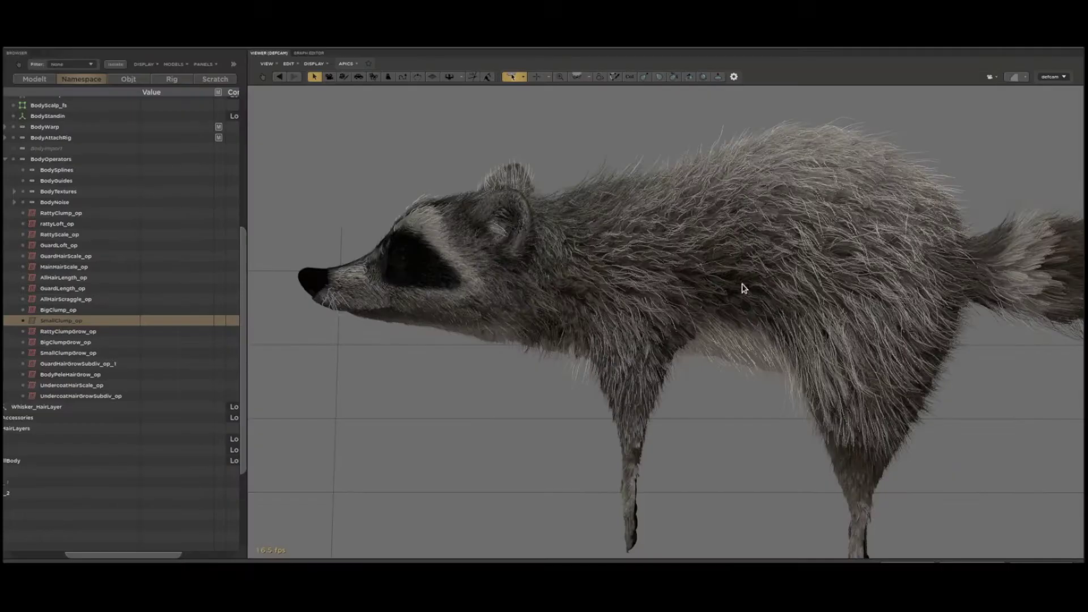
Mute the body fur operators from RattyClump_op through SmallClump_op to compare the belly fur, and unmute them
middle_drag(727, 368, 726, 245)
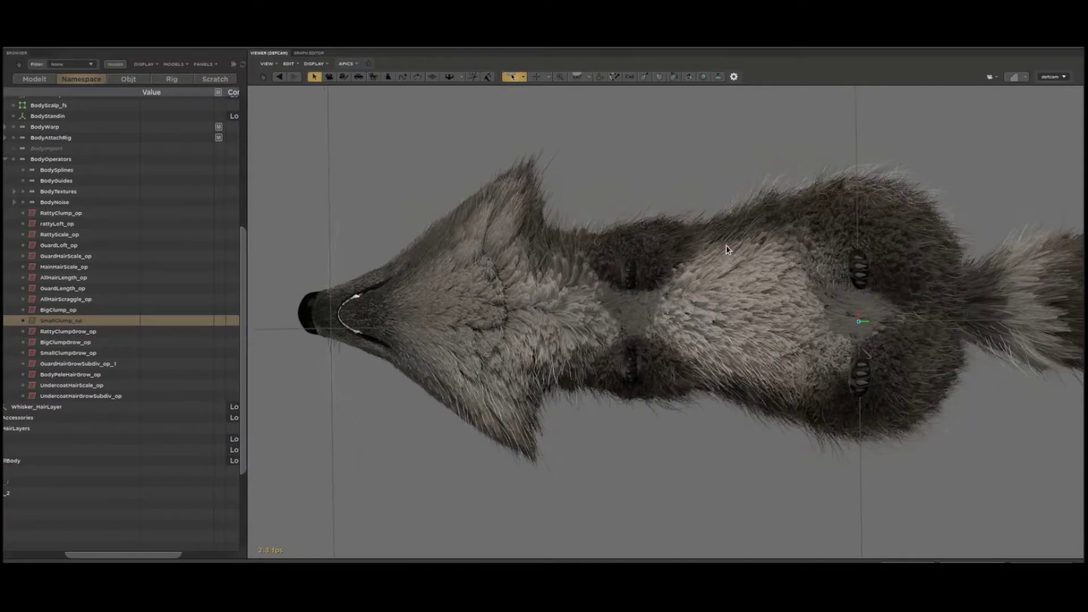
drag(120, 218, 130, 322)
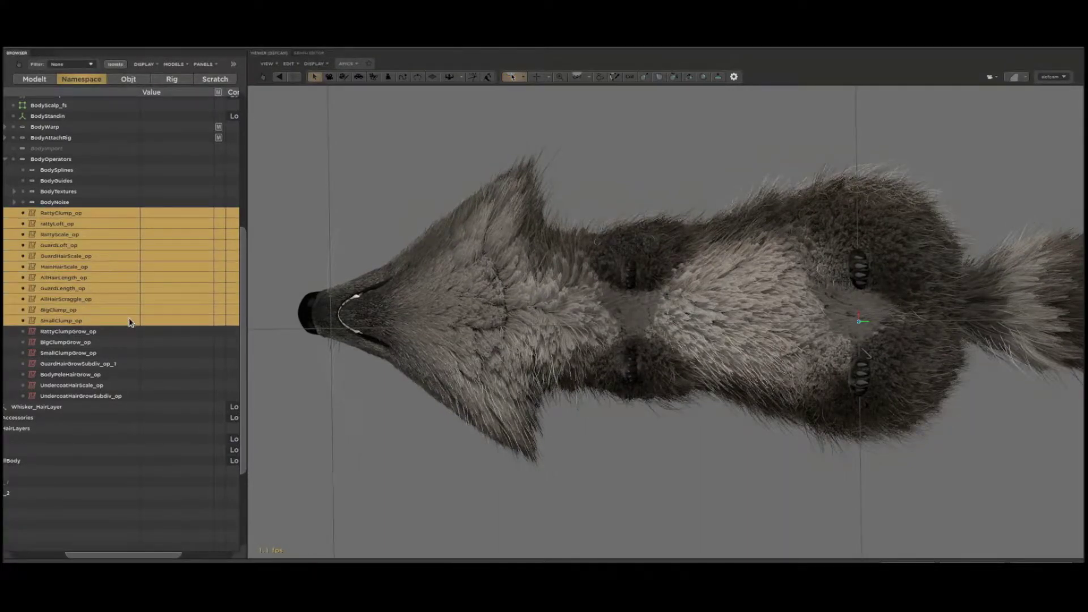
click(220, 321)
click(221, 322)
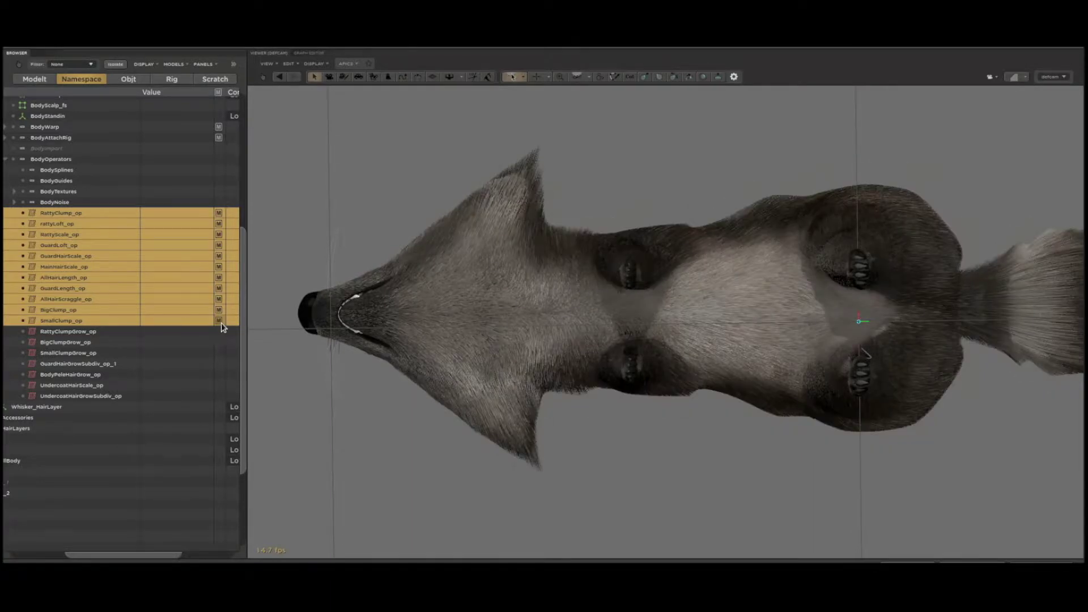
click(221, 322)
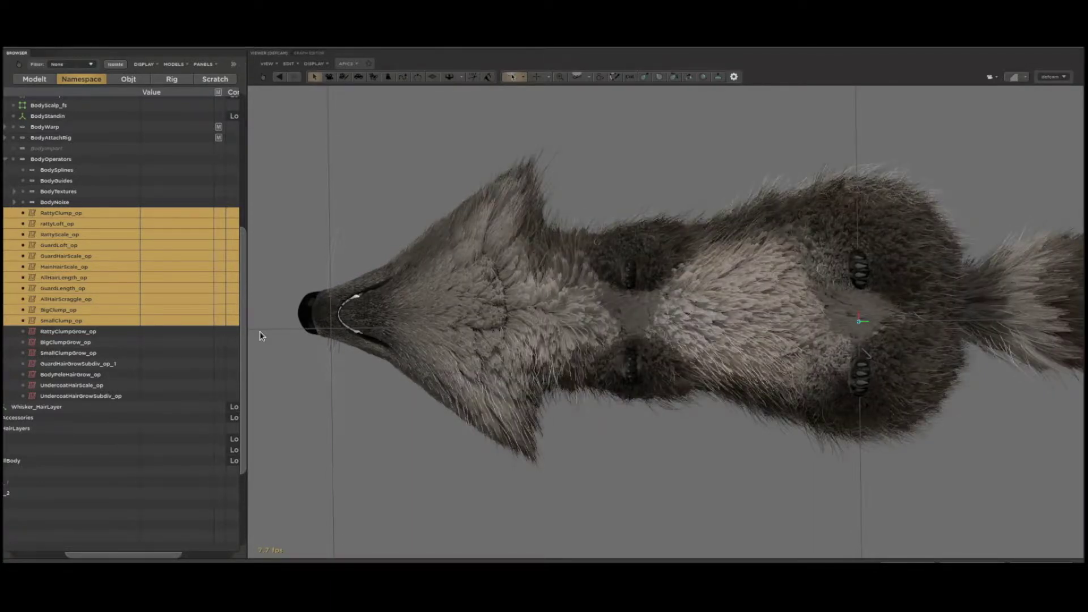
Set BigClump_op's clumpMax to 0.785 and add a middle knot to its clumpSpline, pulled below the straight line
click(158, 317)
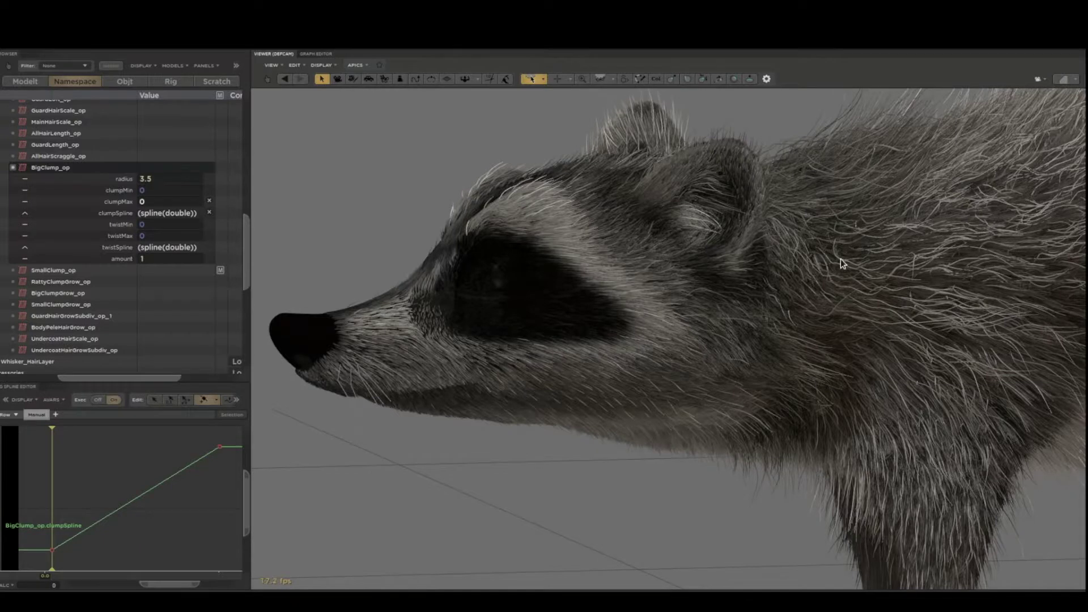
alt+drag(841, 259, 843, 212)
alt+right_drag(827, 267, 859, 257)
scroll(861, 262, up, 10)
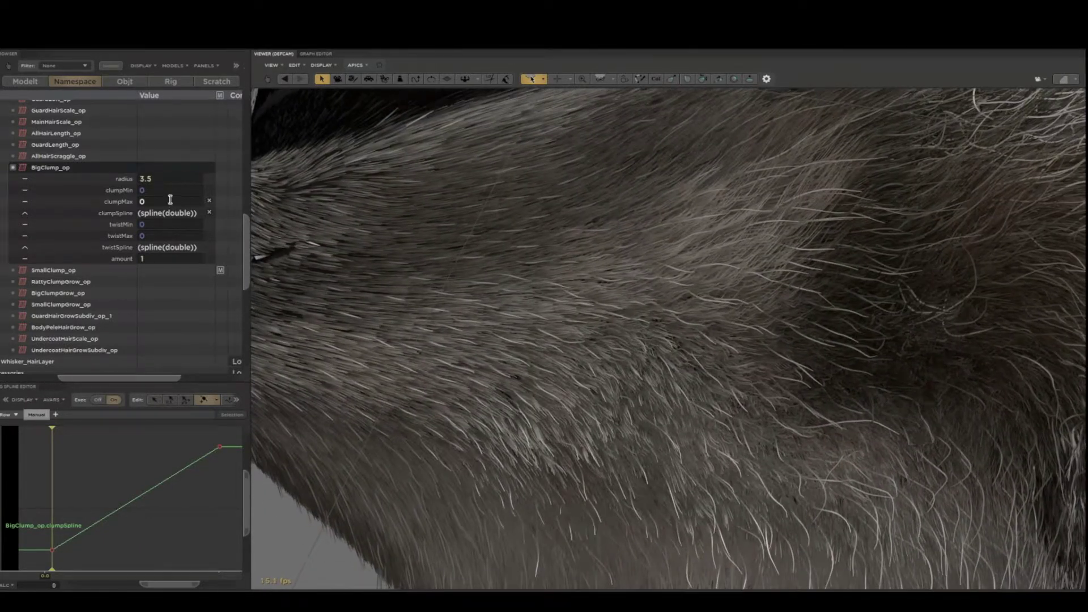
click(168, 201)
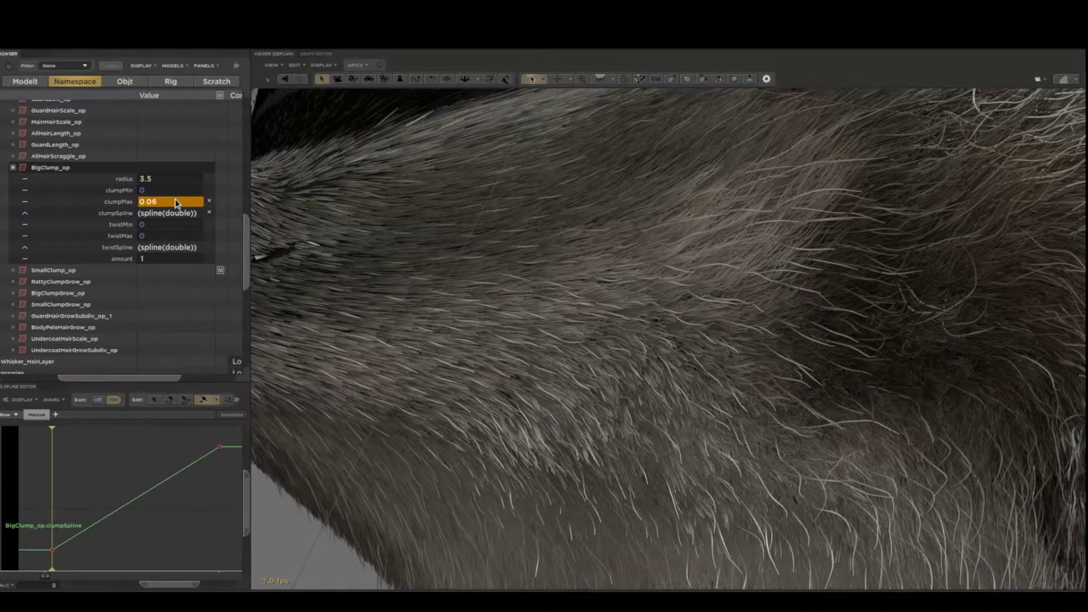
drag(175, 202, 235, 213)
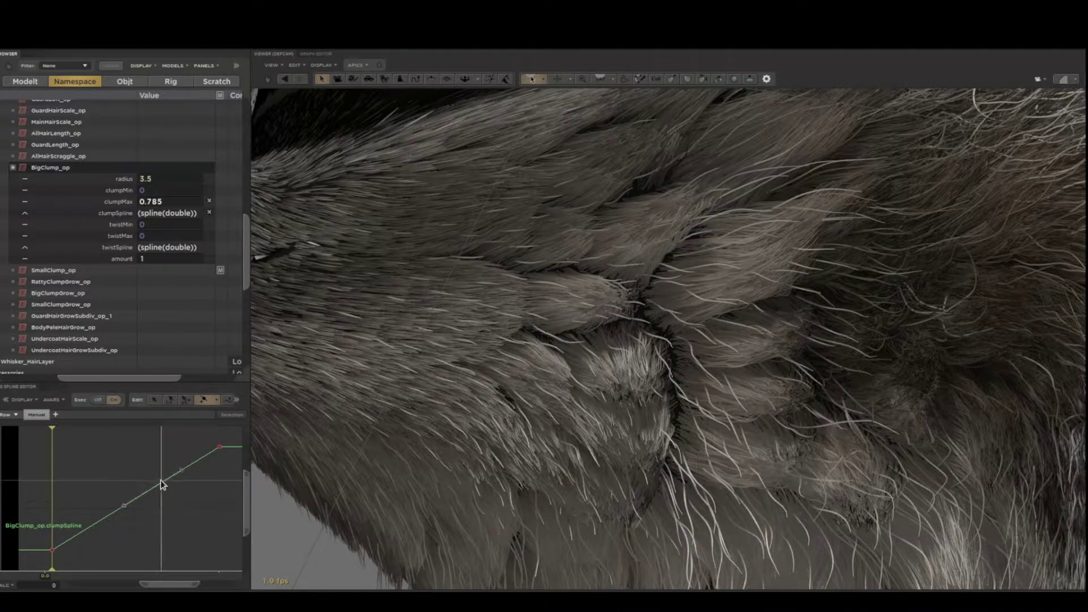
drag(162, 485, 157, 514)
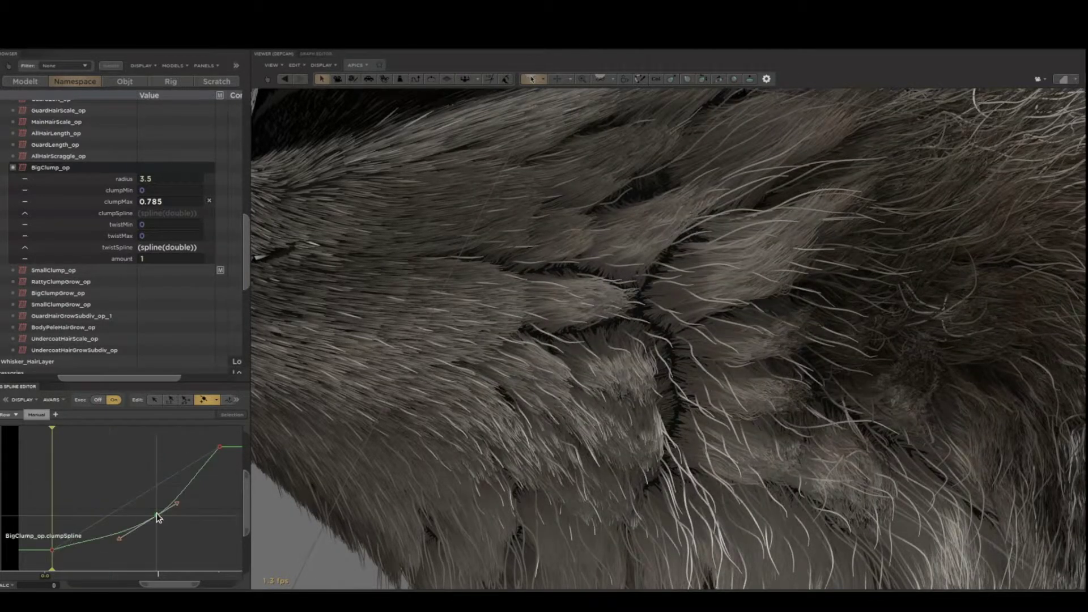
Raise BigClump_op's twistMax to 443.55 to curl the clumps, and inspect the twisted fur around the raccoon's neck
click(161, 235)
drag(208, 233, 239, 231)
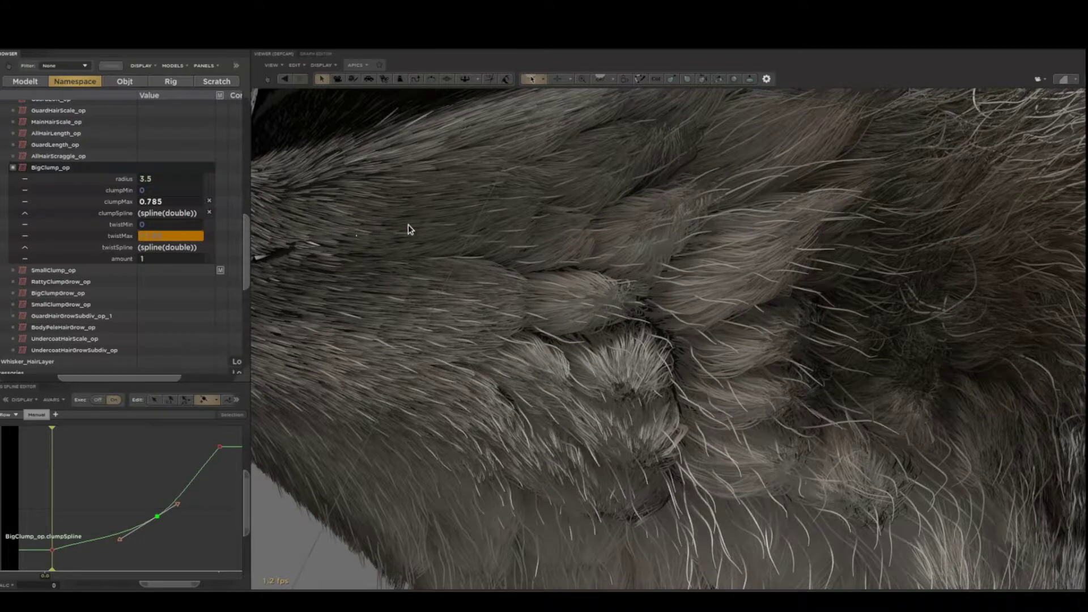
drag(459, 226, 825, 222)
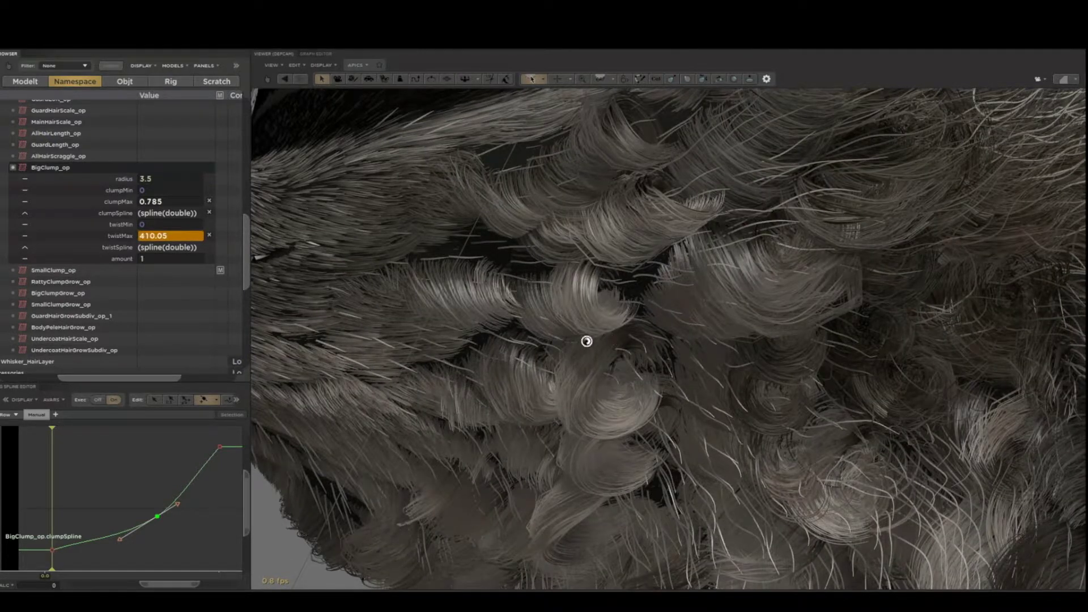
alt+right_drag(971, 314, 933, 319)
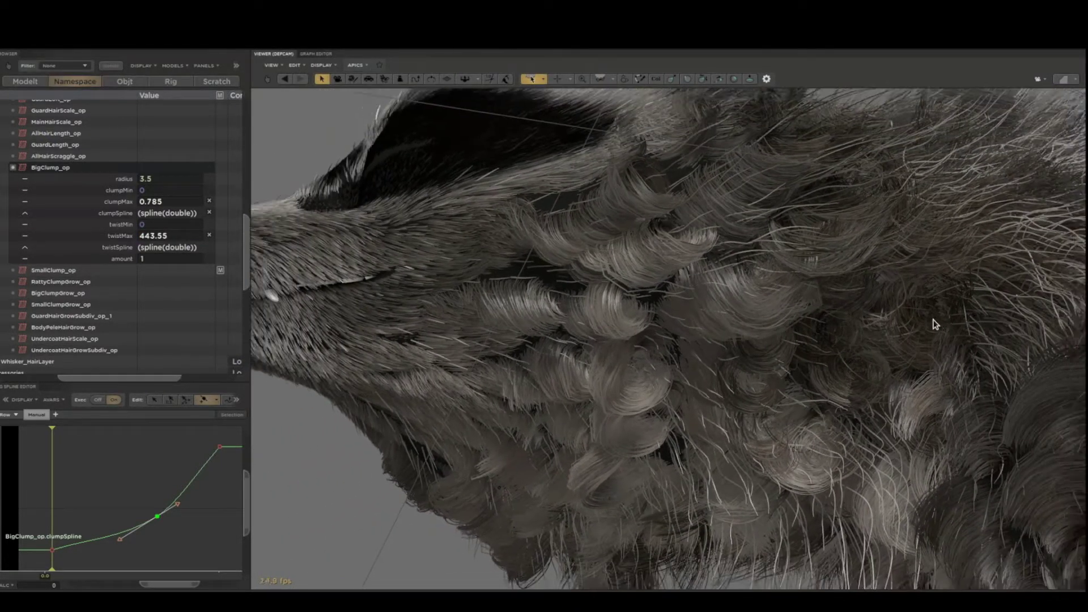
alt+drag(930, 323, 960, 341)
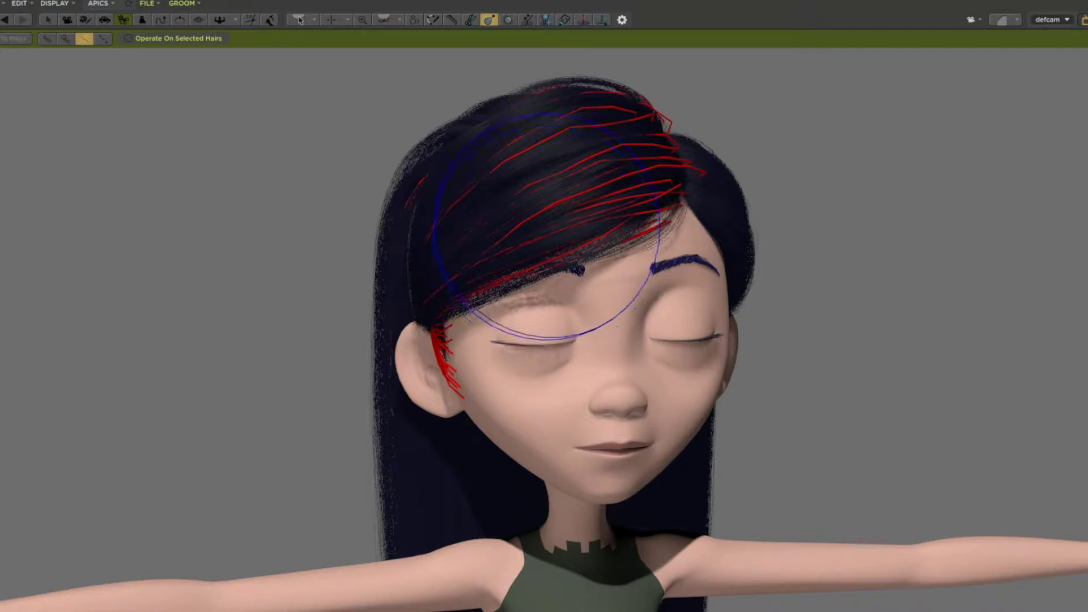
Comb the girl's side-swept bangs down over the forehead and brow with the groom brush, and hide the guide hairs
mouse_move(558, 216)
mouse_down()
mouse_move(584, 238)
mouse_move(592, 278)
mouse_up()
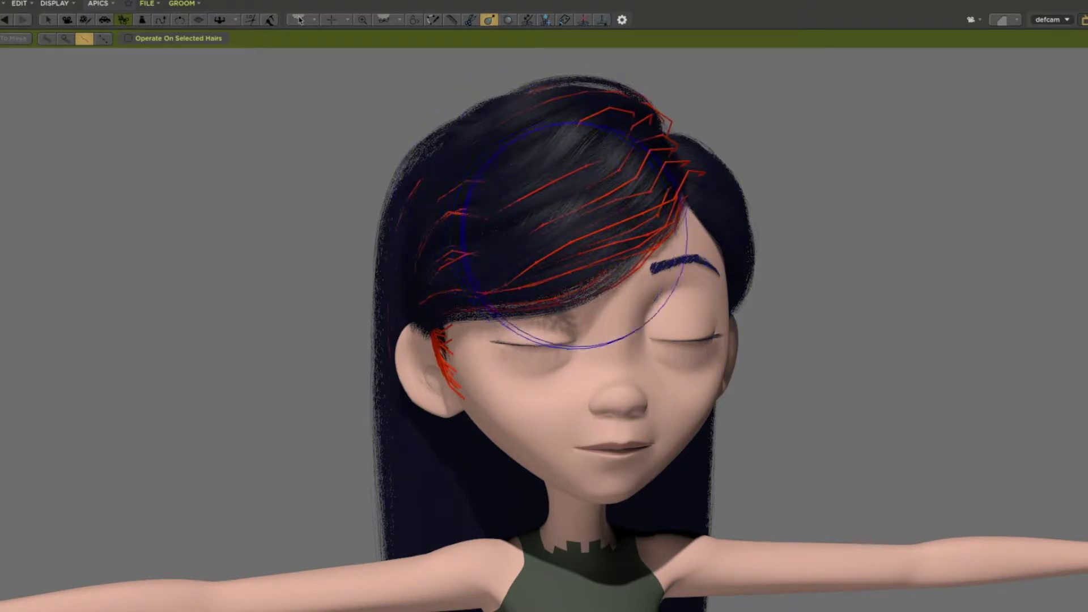
mouse_move(590, 263)
mouse_down()
mouse_move(607, 308)
mouse_move(610, 289)
mouse_move(623, 306)
mouse_up()
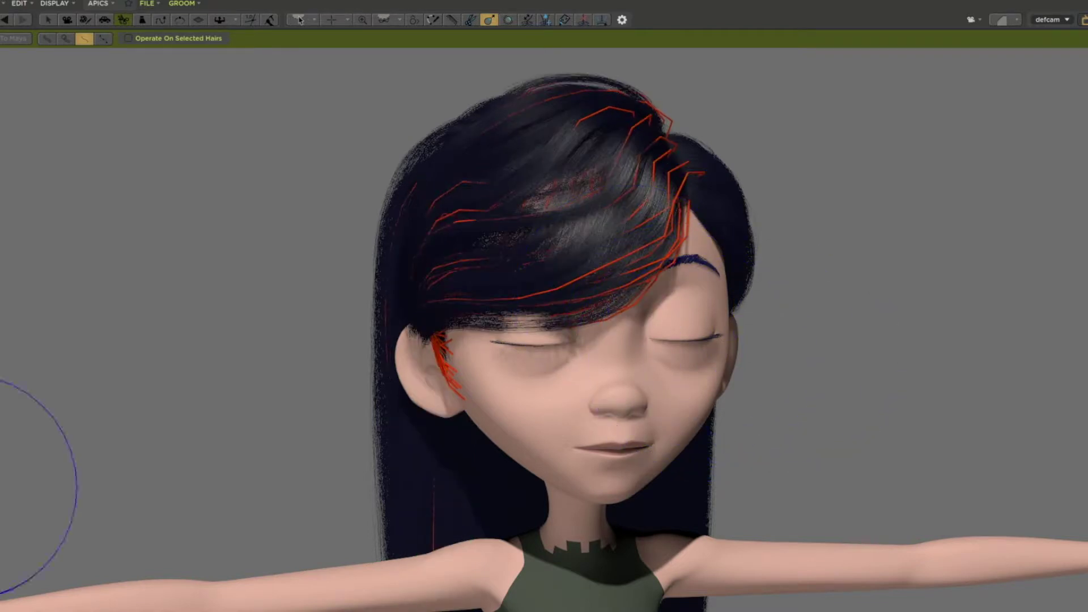
key(g)
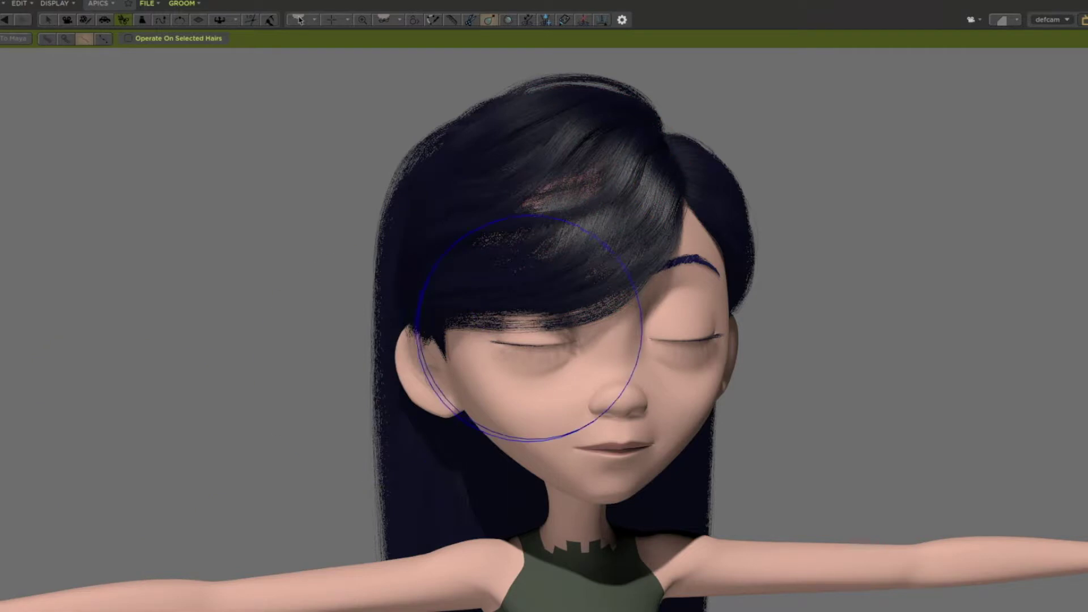
alt+right_drag(556, 324, 544, 309)
scroll(595, 311, up, 3)
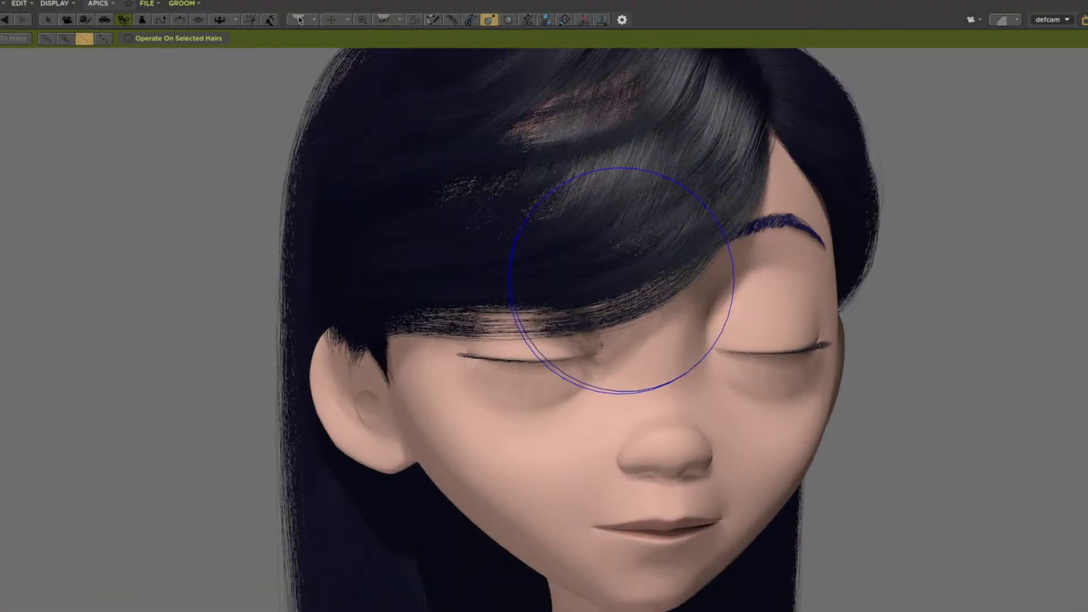
mouse_move(603, 301)
alt+middle_down()
mouse_move(579, 405)
mouse_move(590, 345)
alt+middle_up()
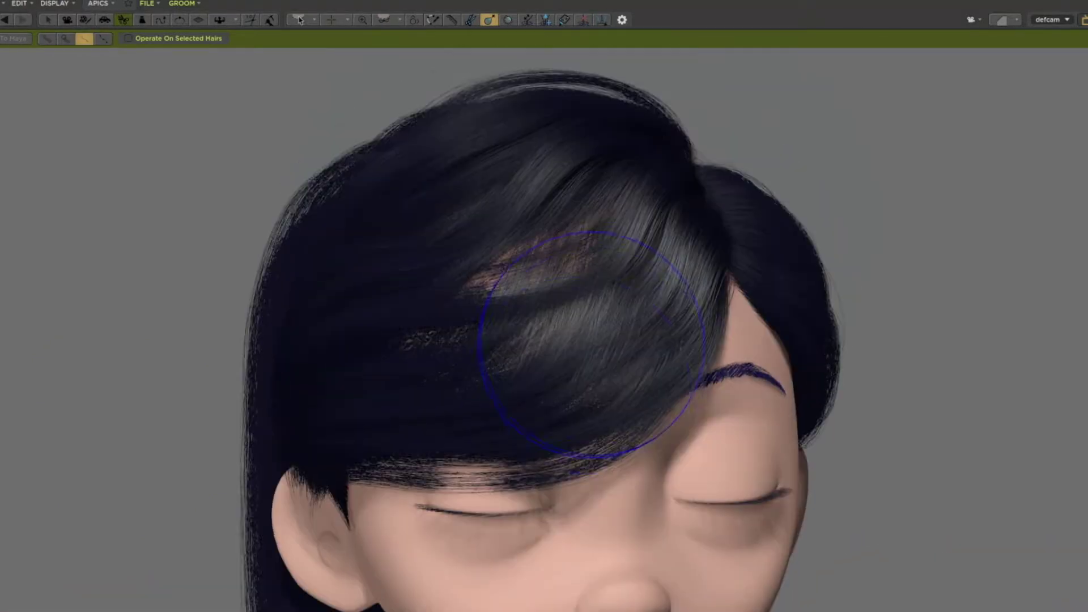
alt+drag(589, 345, 626, 347)
mouse_move(626, 347)
middle_down()
mouse_move(612, 352)
mouse_move(656, 365)
mouse_move(669, 385)
middle_up()
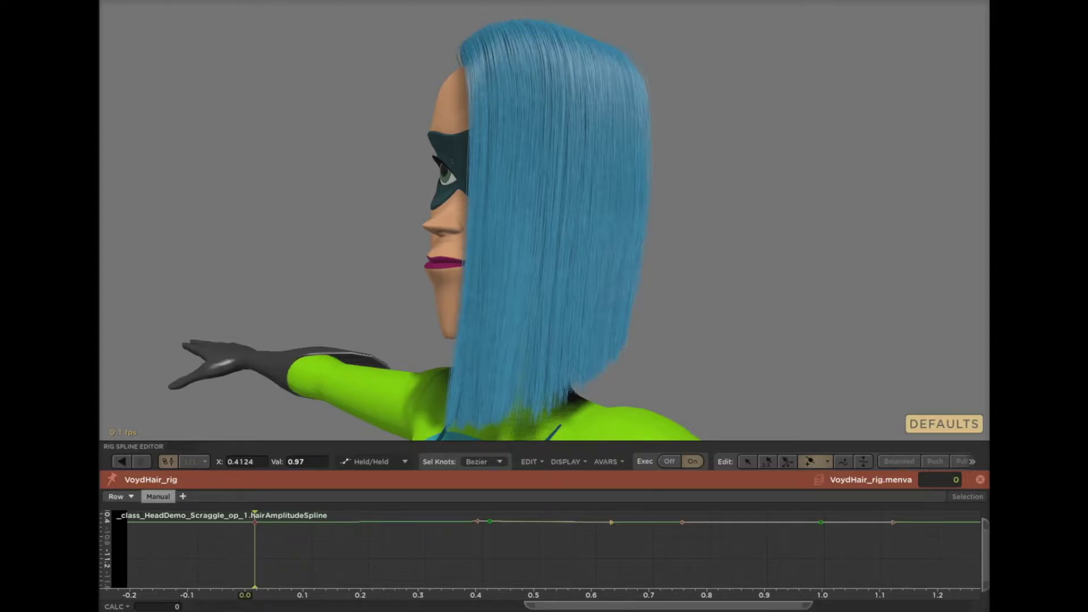
Select the first two knots of the blue hair's hairAmplitudeSpline and pull them lower
alt+drag(802, 159, 835, 162)
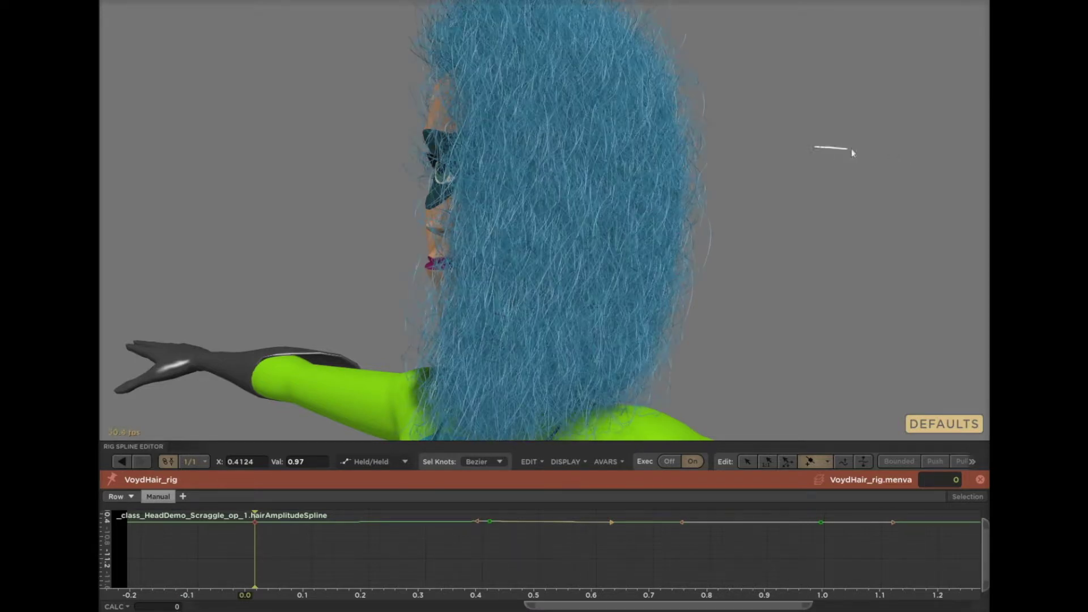
alt+drag(786, 142, 930, 141)
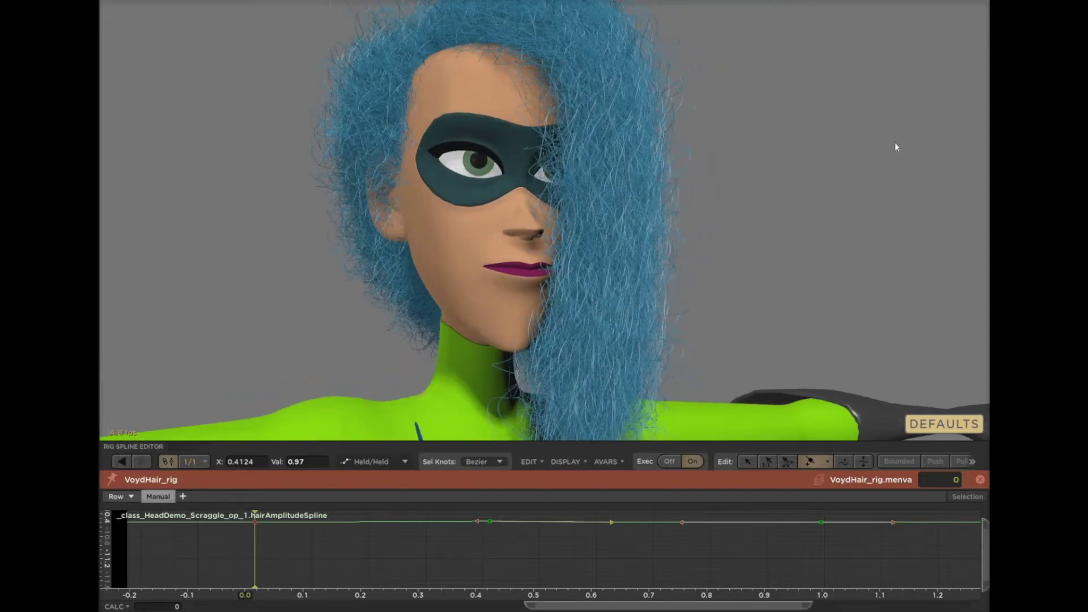
alt+right_drag(895, 142, 822, 135)
alt+drag(785, 127, 703, 112)
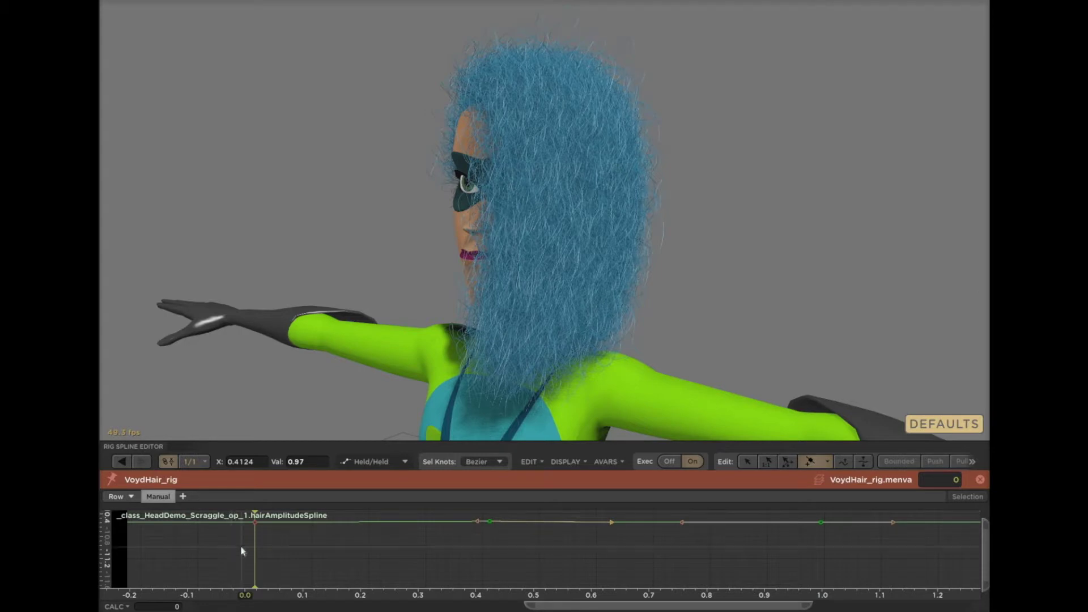
drag(240, 542, 336, 528)
drag(472, 530, 498, 522)
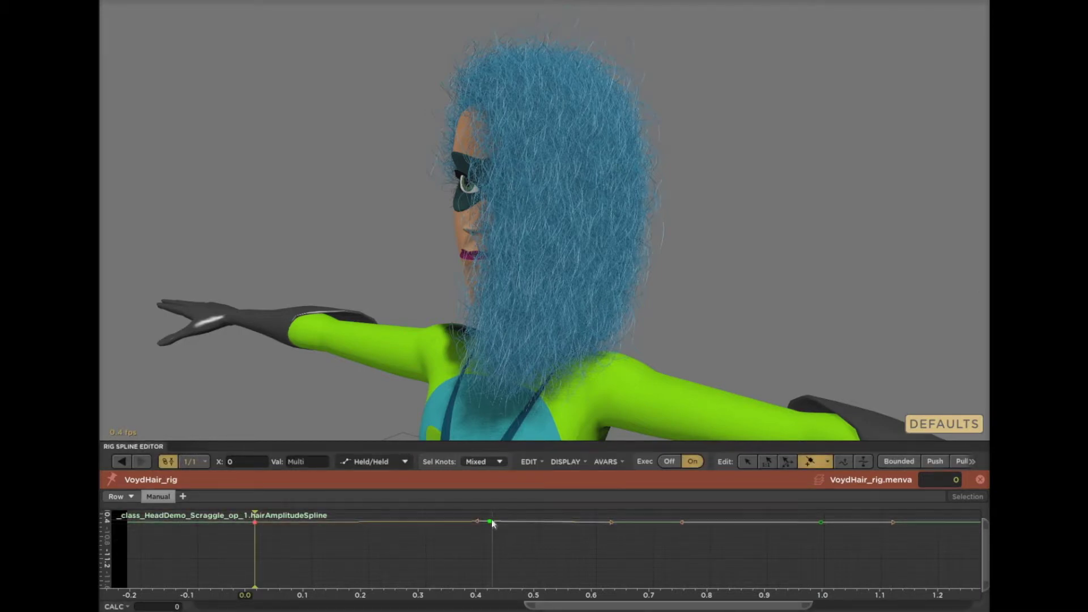
drag(490, 524, 618, 577)
drag(733, 577, 755, 573)
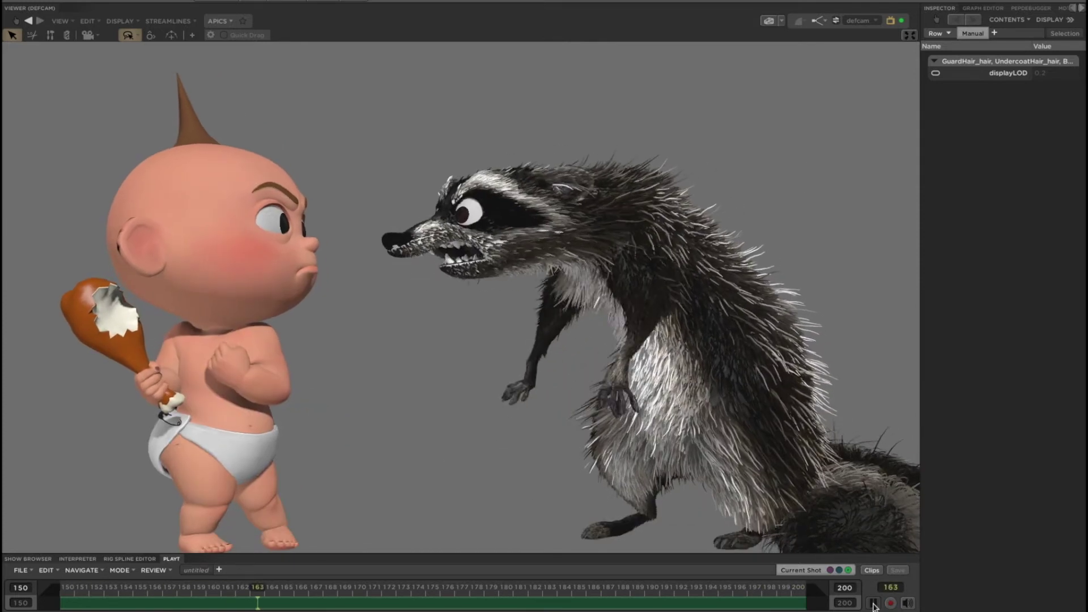
Pose the raccoon by shifting its torso control slightly back and its head control forward and up toward the baby
click(725, 336)
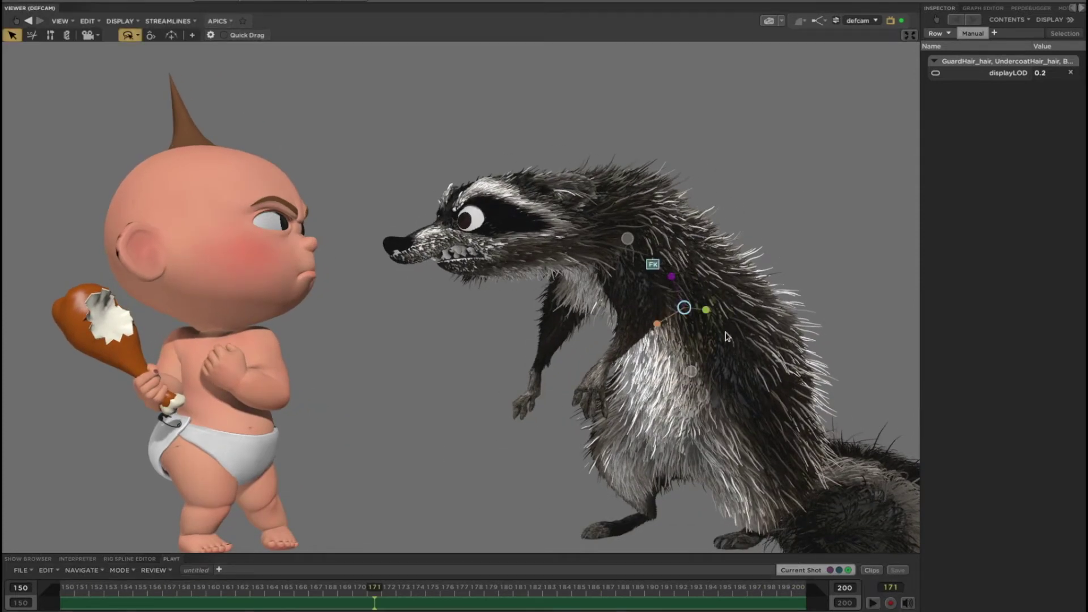
mouse_move(687, 311)
mouse_down()
mouse_move(702, 295)
mouse_move(693, 306)
mouse_up()
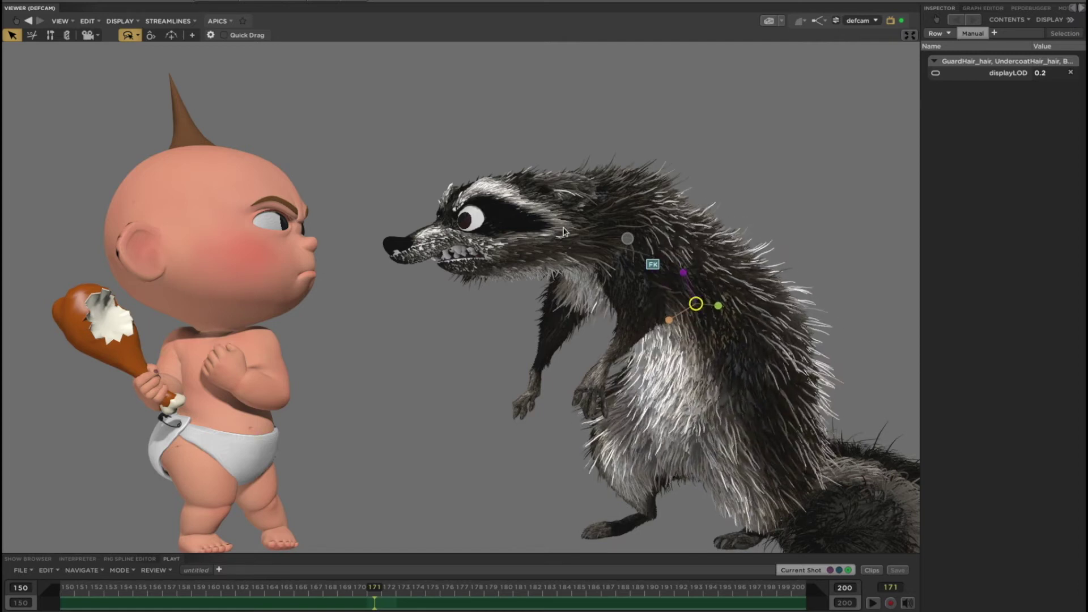
click(550, 242)
mouse_move(516, 227)
mouse_down()
mouse_move(460, 219)
mouse_move(499, 218)
mouse_up()
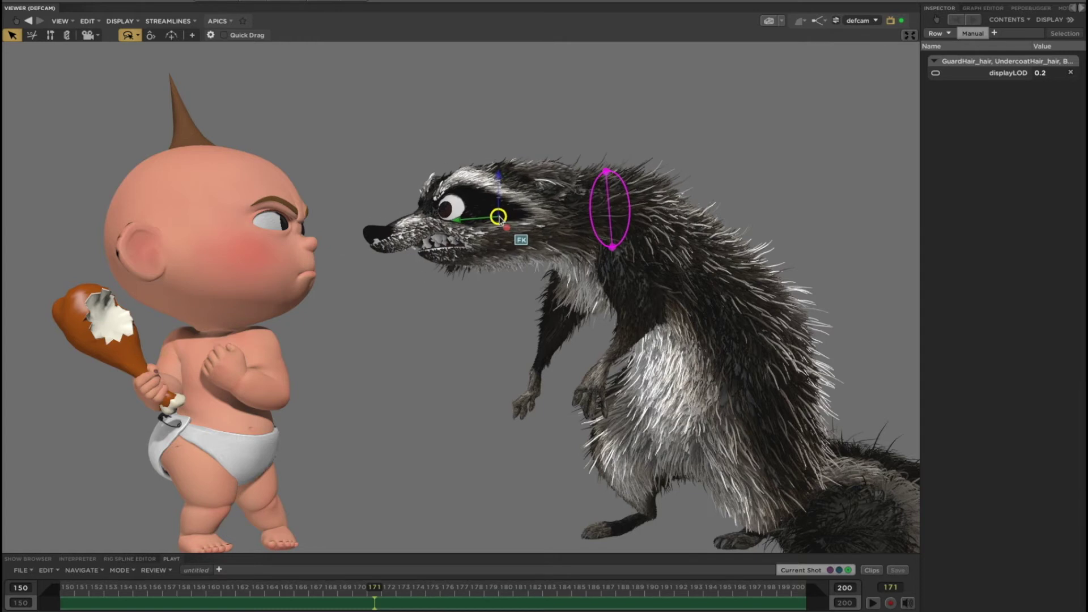
Open the displayLOD value of the raccoon's hair objects for editing
double_click(1054, 73)
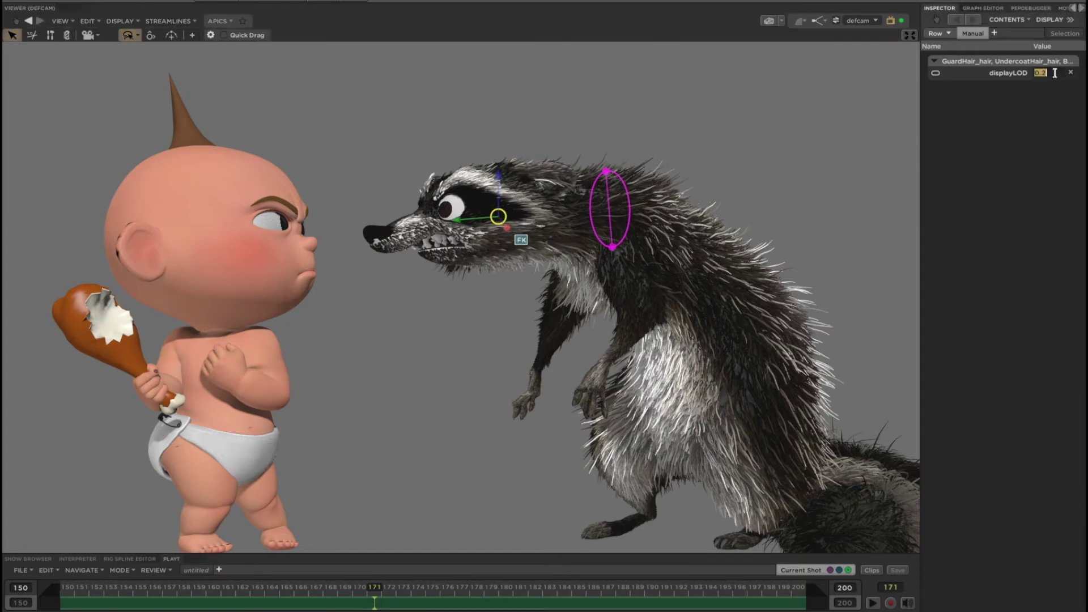